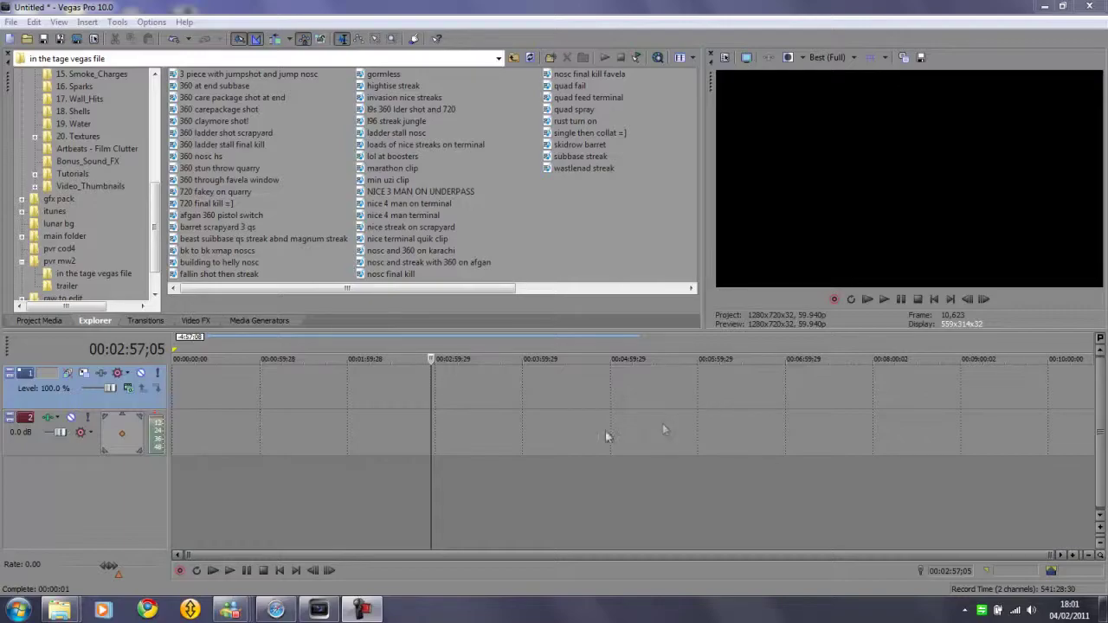
Place '360 carepackage shot' on the timeline and delete its opening footage with a split
click(237, 110)
drag(233, 294, 178, 400)
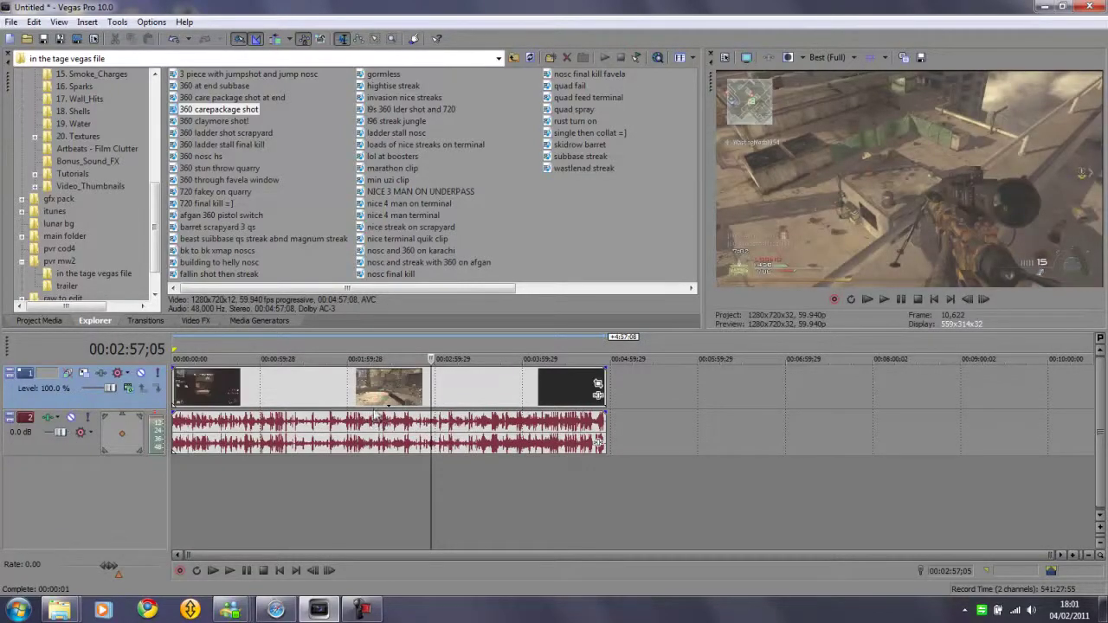
key(s)
click(430, 391)
key(s)
click(409, 390)
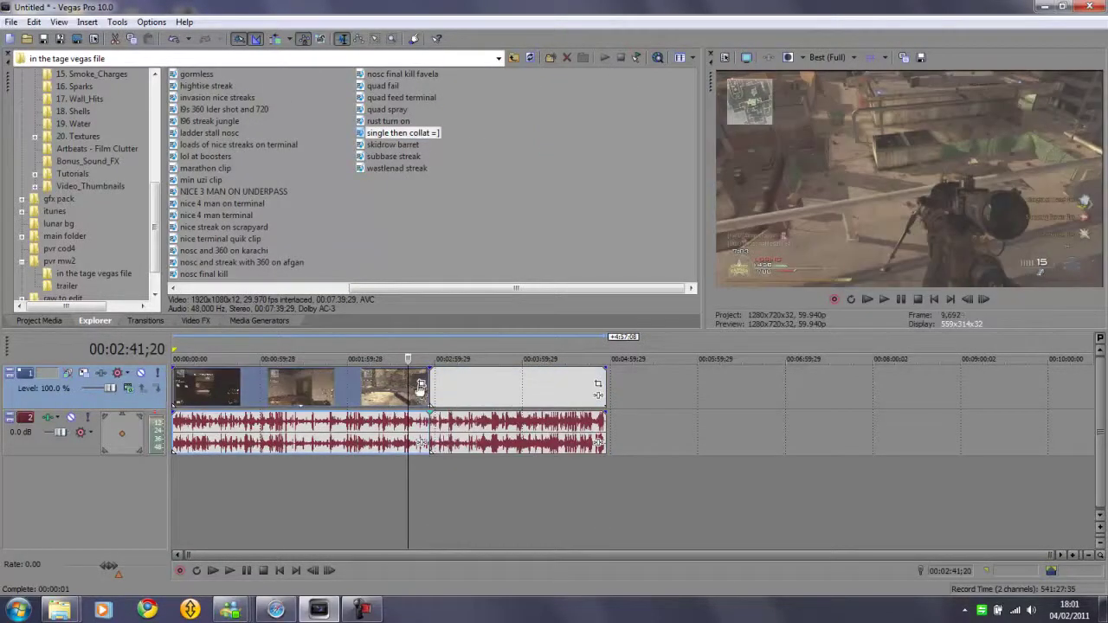
key(Delete)
Split again near 3:02 and delete the part after, leaving a short segment
click(447, 385)
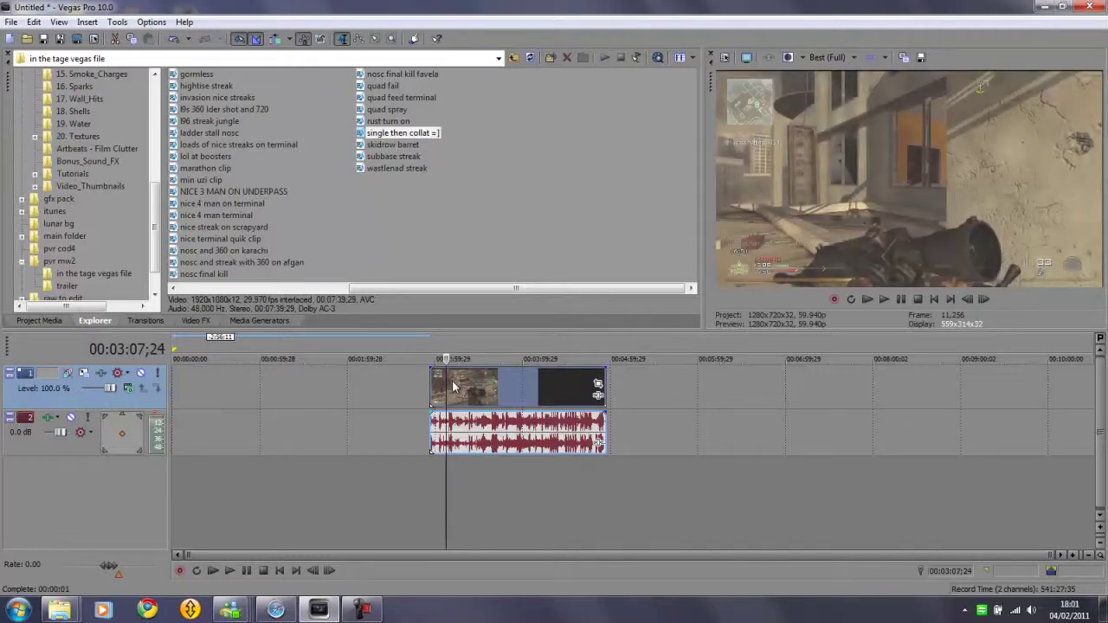
key(s)
click(464, 390)
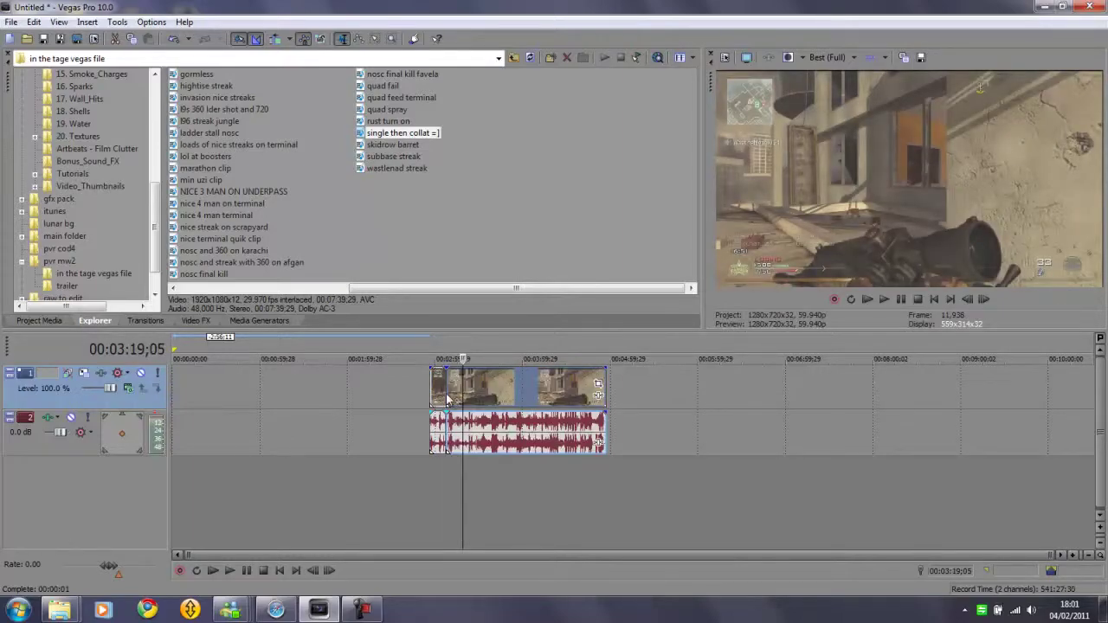
key(Delete)
click(439, 397)
scroll(439, 396, up, 5)
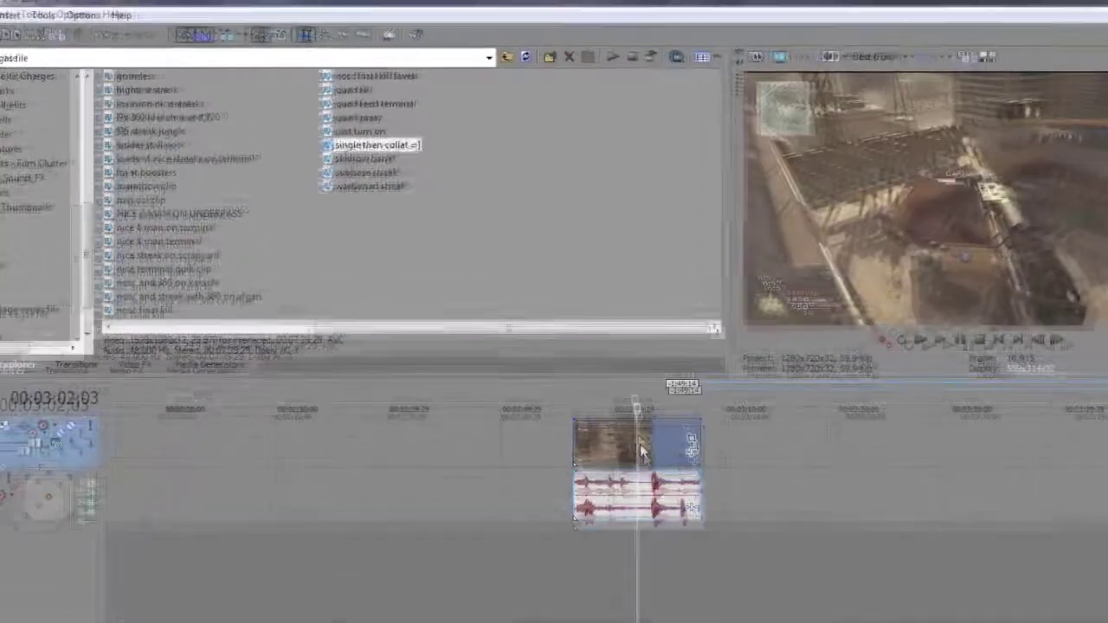
In clip Properties, uncheck Maintain aspect ratio, choose Disable resample, then open Event Pan/Crop
right_click(609, 400)
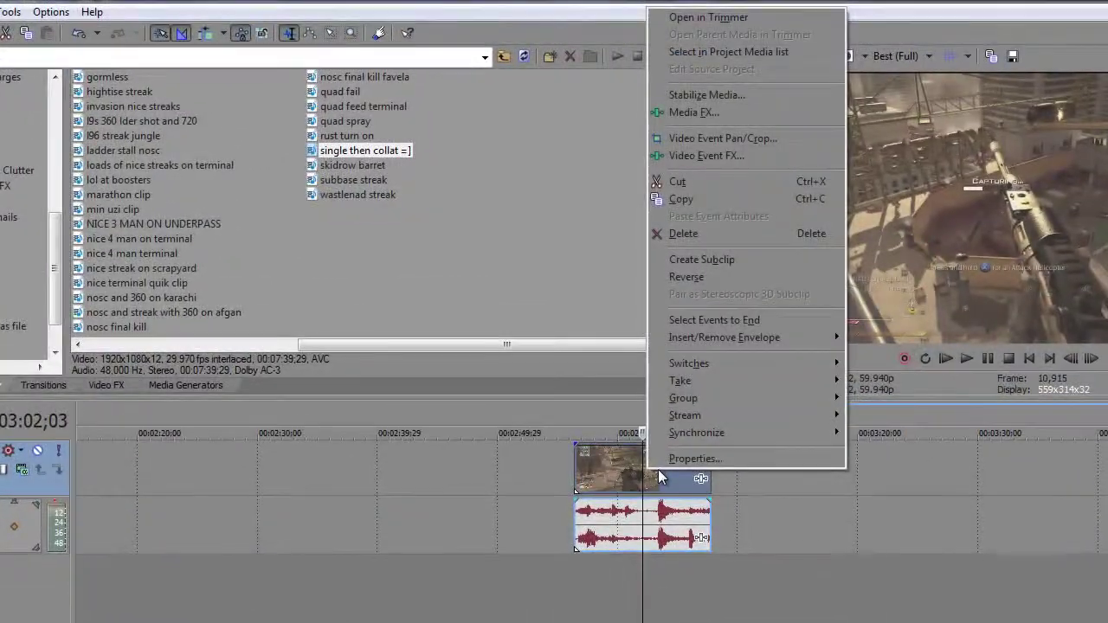
click(697, 381)
click(455, 223)
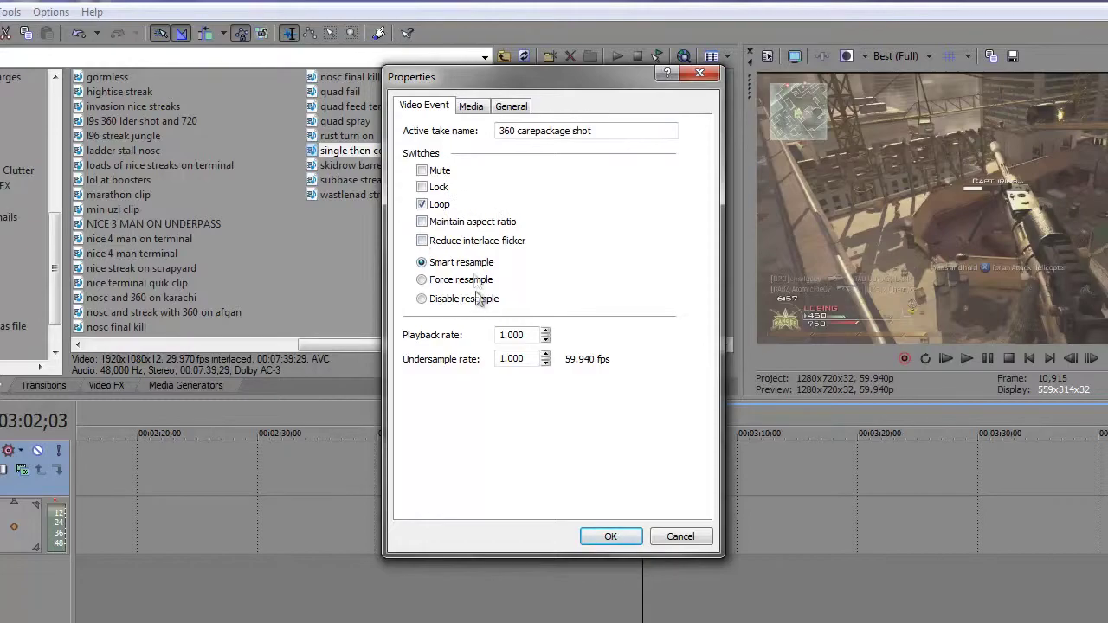
click(459, 300)
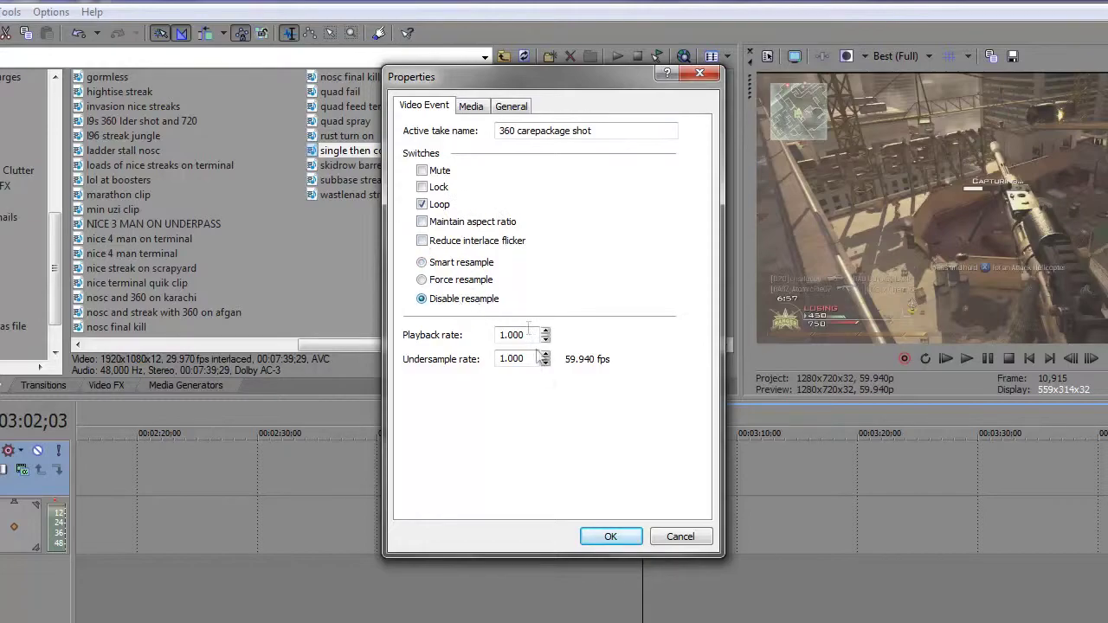
click(610, 537)
click(699, 467)
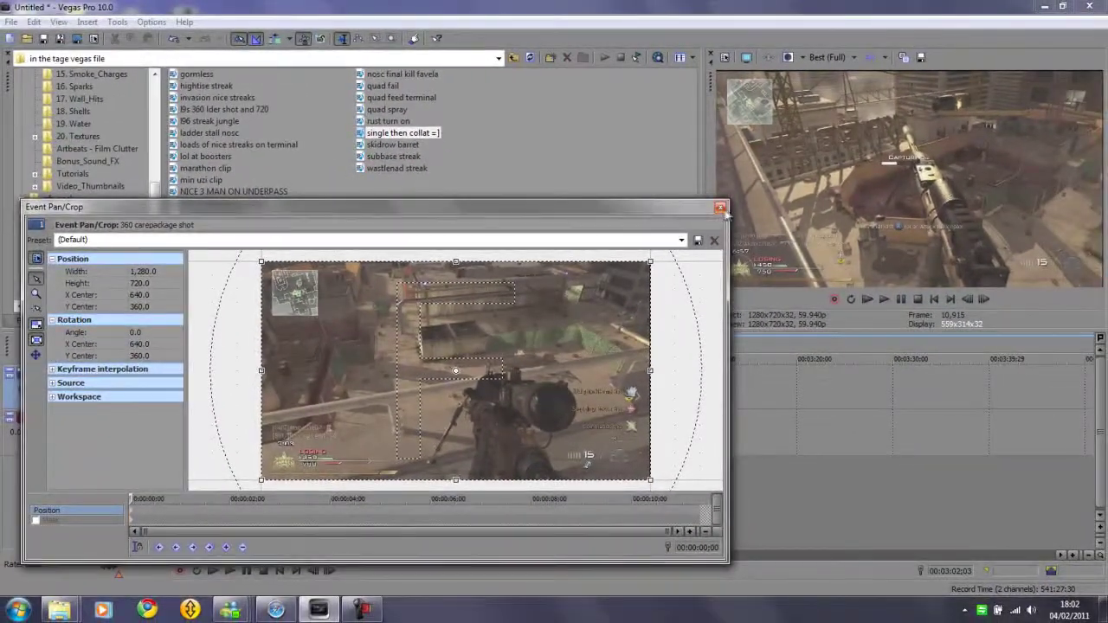
Shrink the Pan/Crop frame slightly to about 1261.8 × 709.8, then close the editor
click(738, 223)
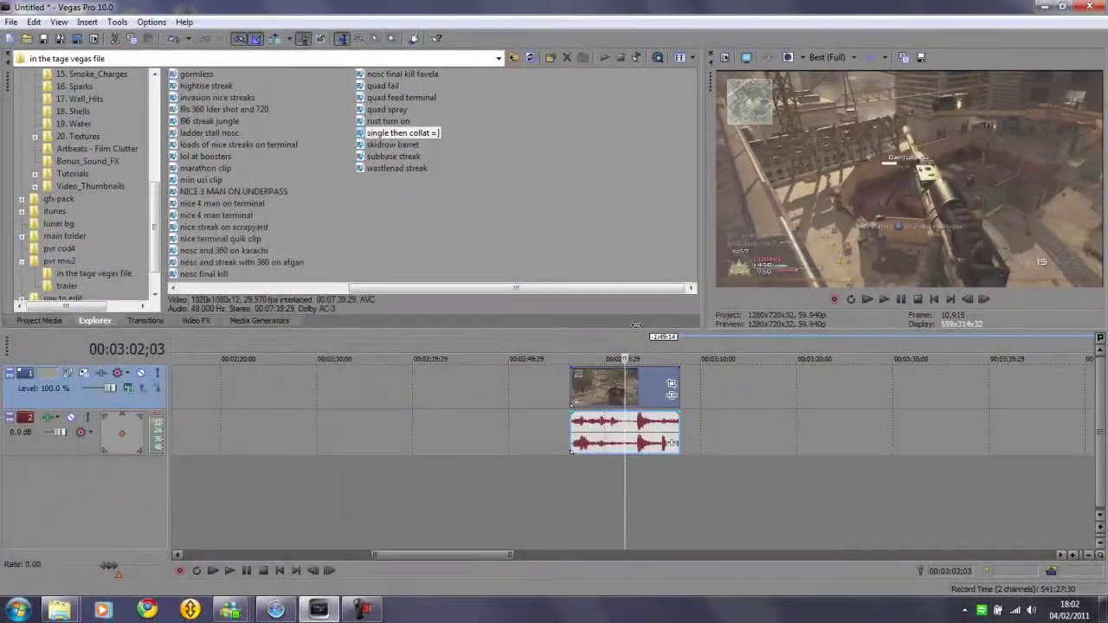
click(673, 383)
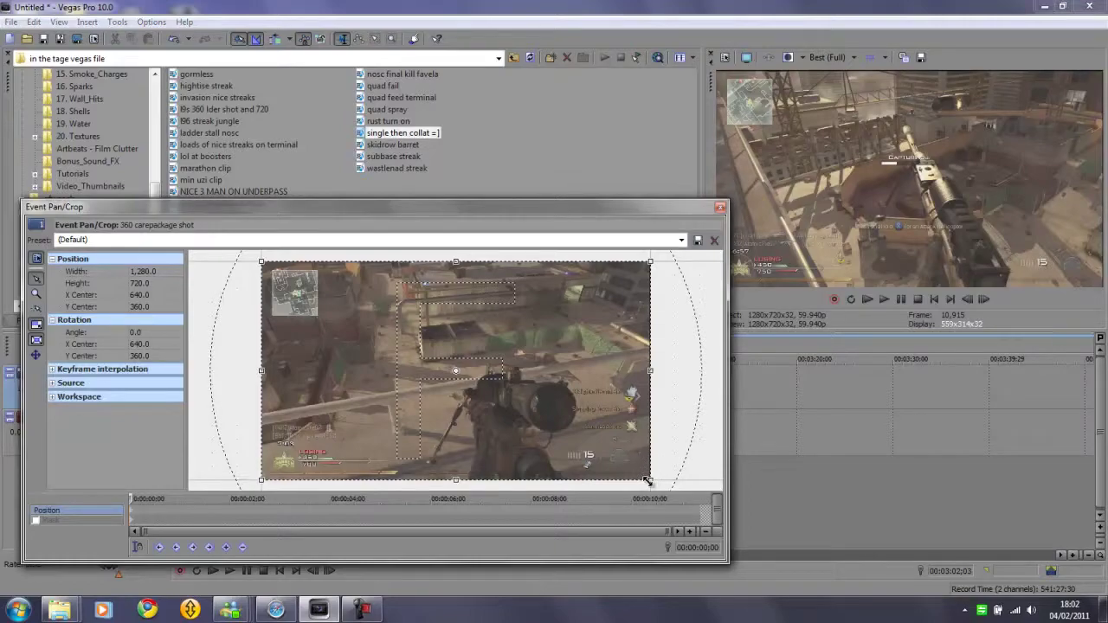
drag(650, 479, 647, 476)
click(720, 207)
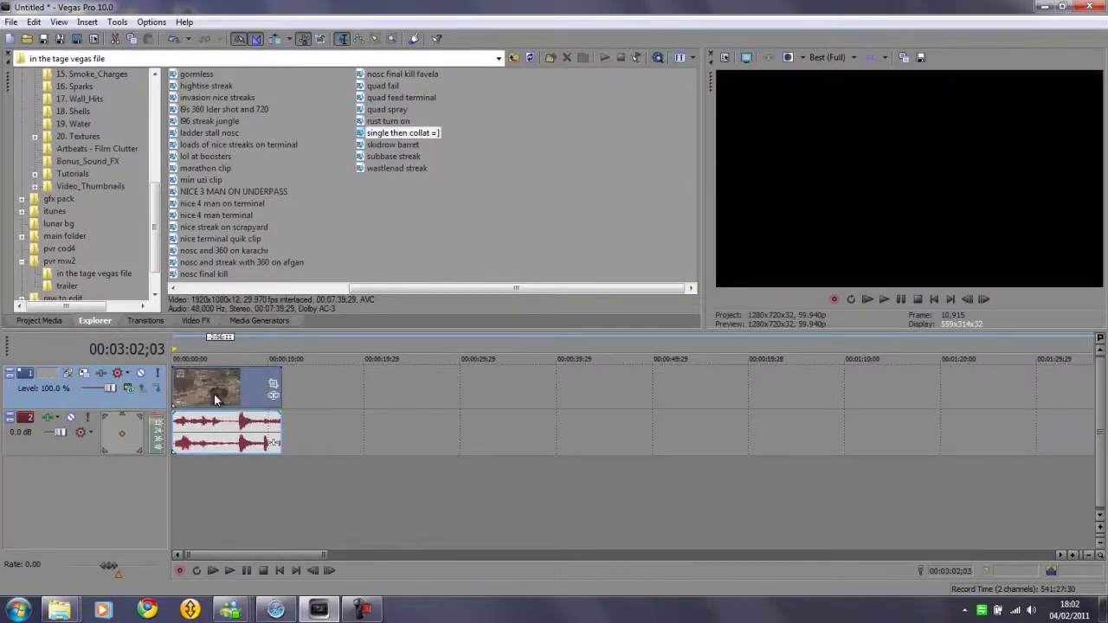
click(215, 397)
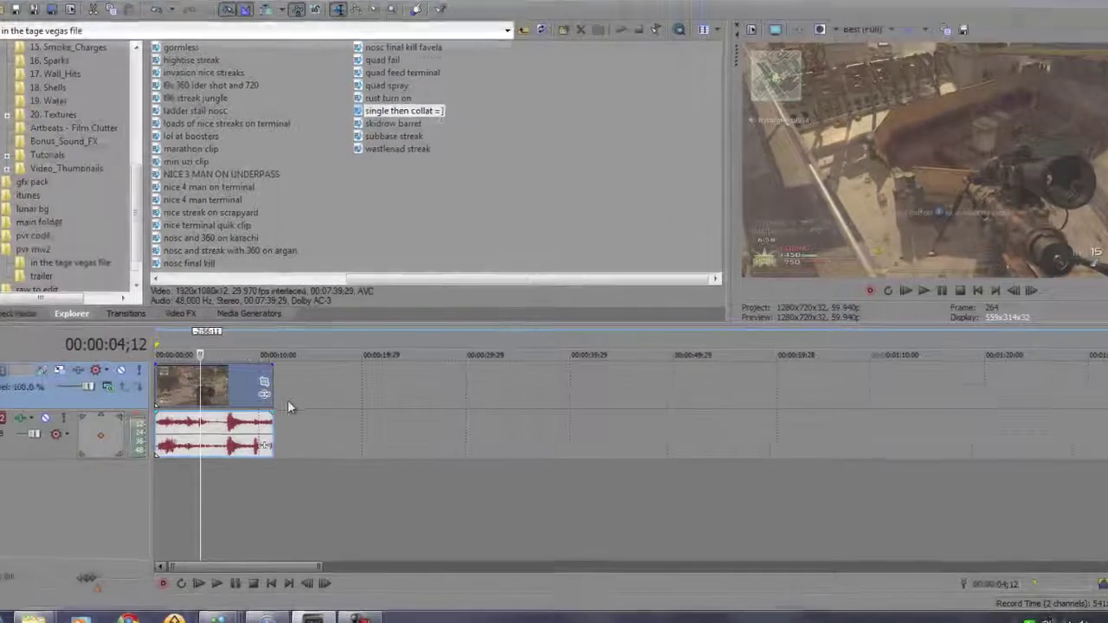
Add Sony Color Corrector, Sharpen, Color Curves and Soft Contrast to video track 1's Track FX
click(41, 370)
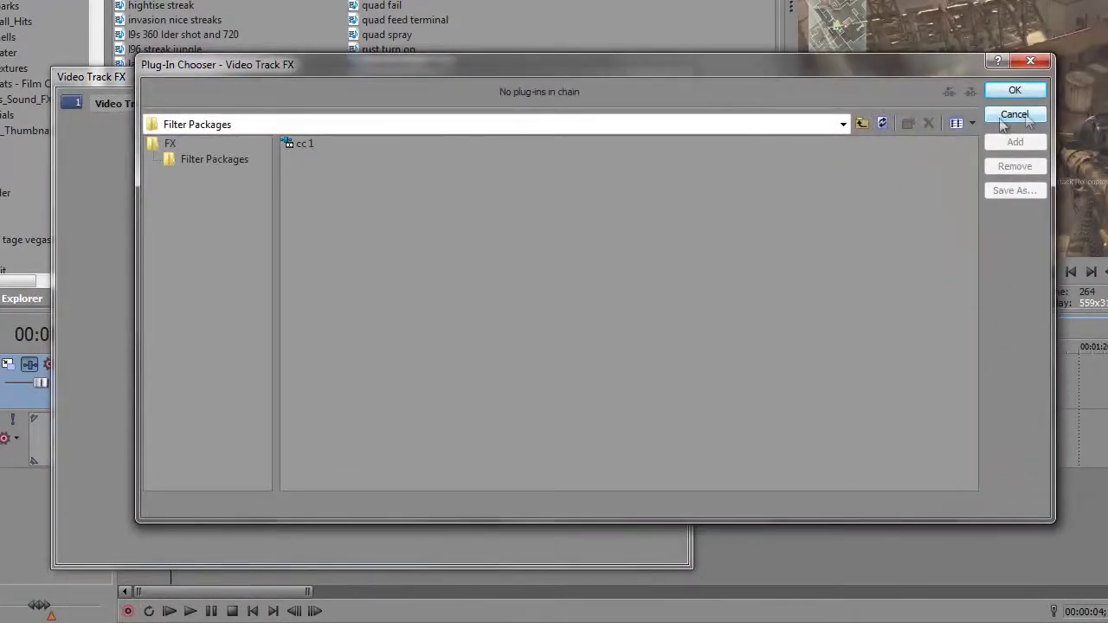
click(169, 143)
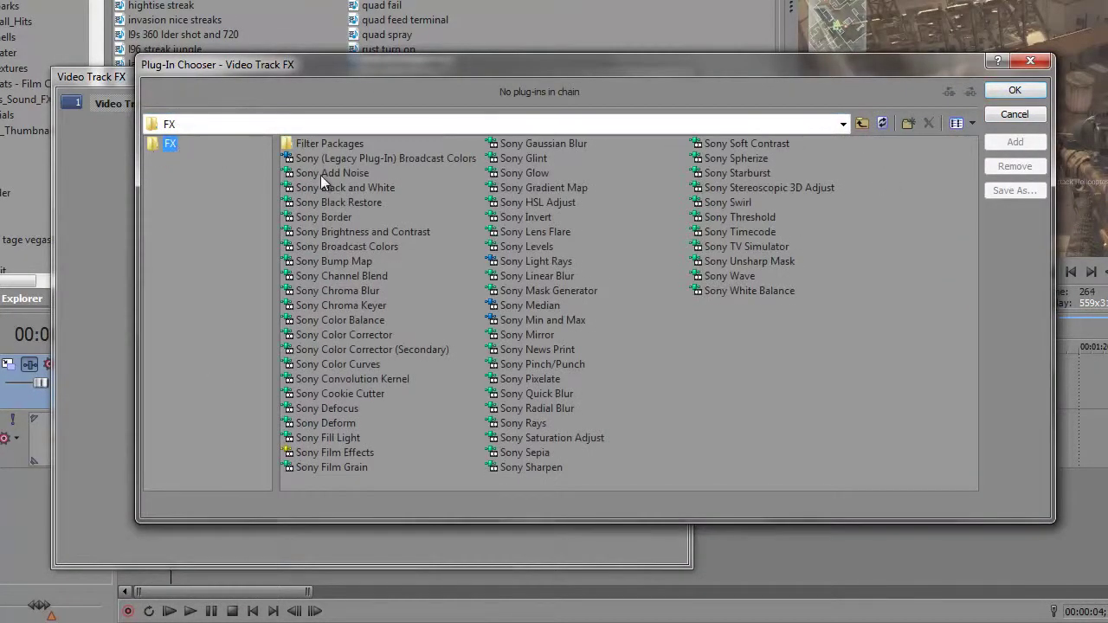
click(375, 337)
click(373, 336)
click(411, 347)
double_click(390, 337)
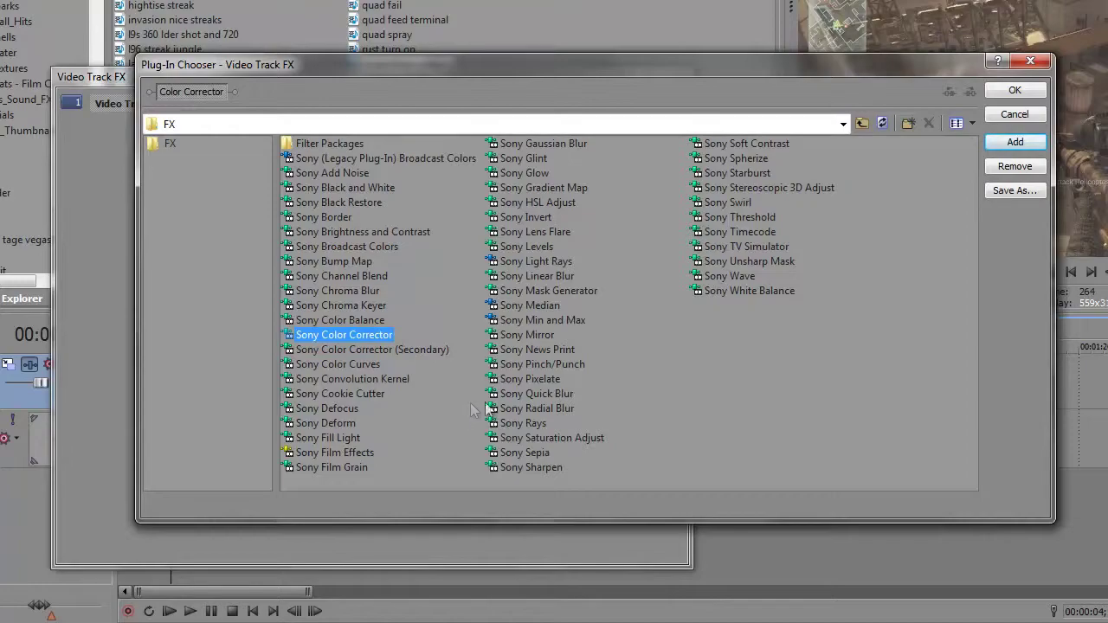
double_click(538, 465)
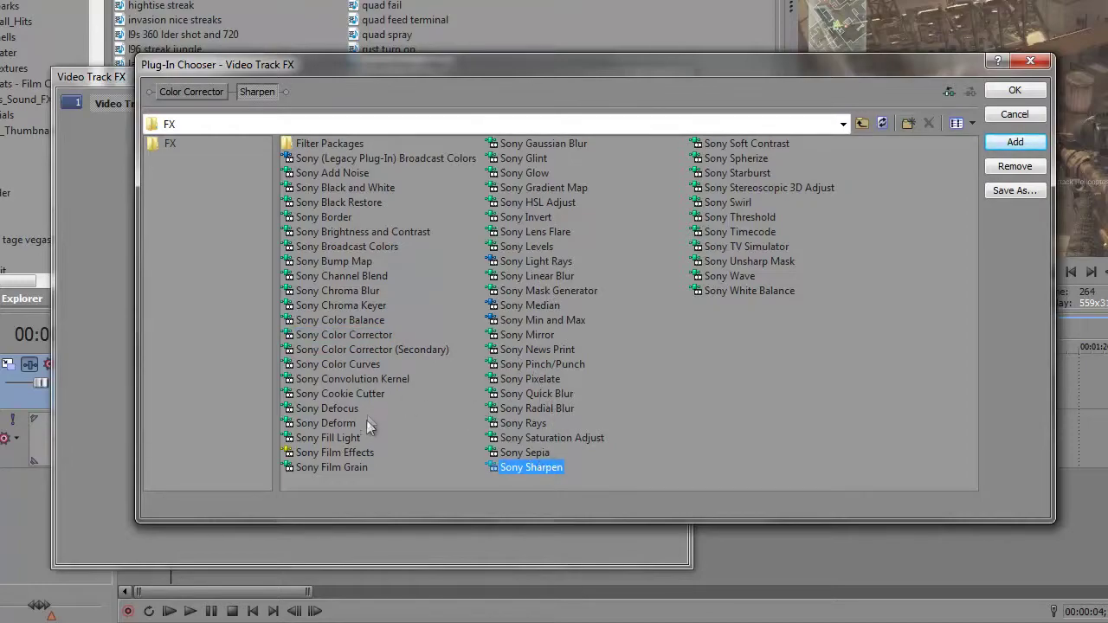
double_click(367, 365)
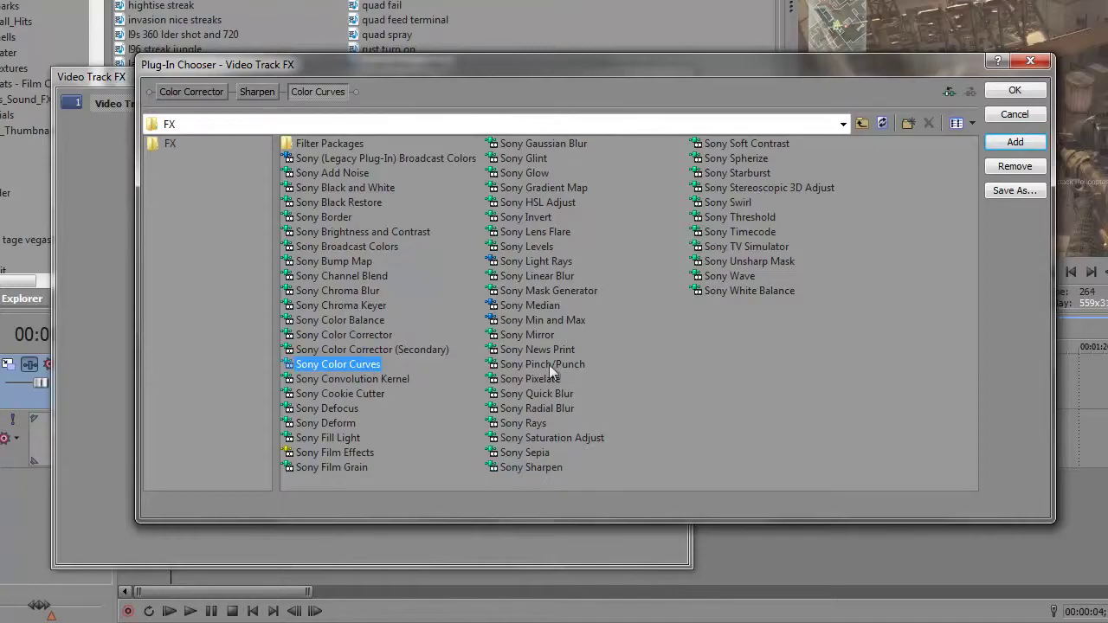
double_click(736, 145)
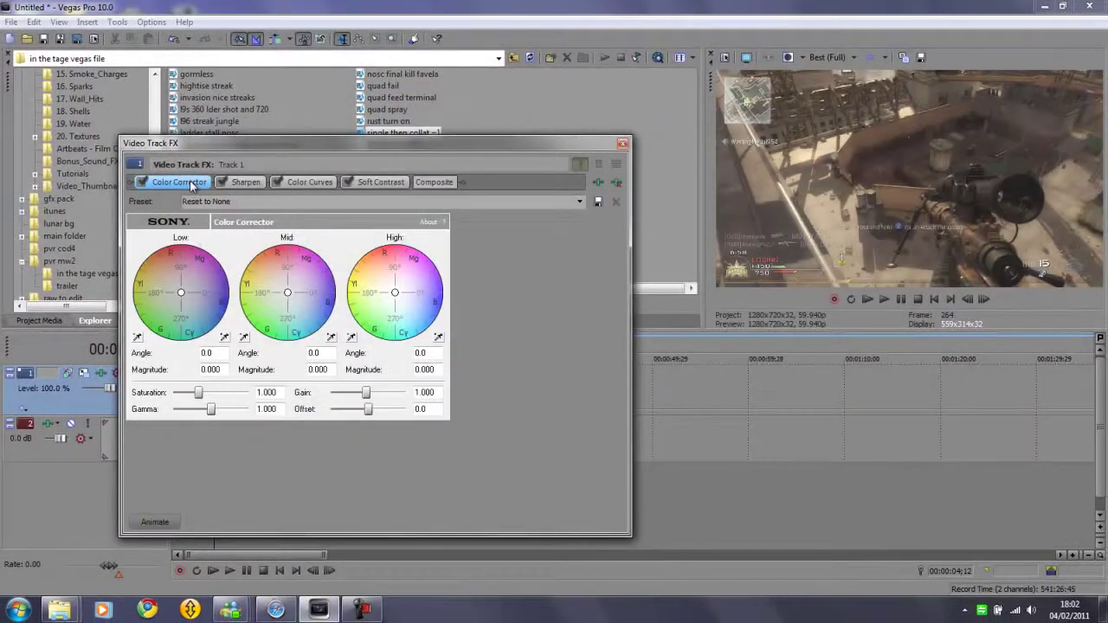
Apply the Studio RGB to Computer RGB preset to the Color Corrector
click(251, 201)
click(580, 202)
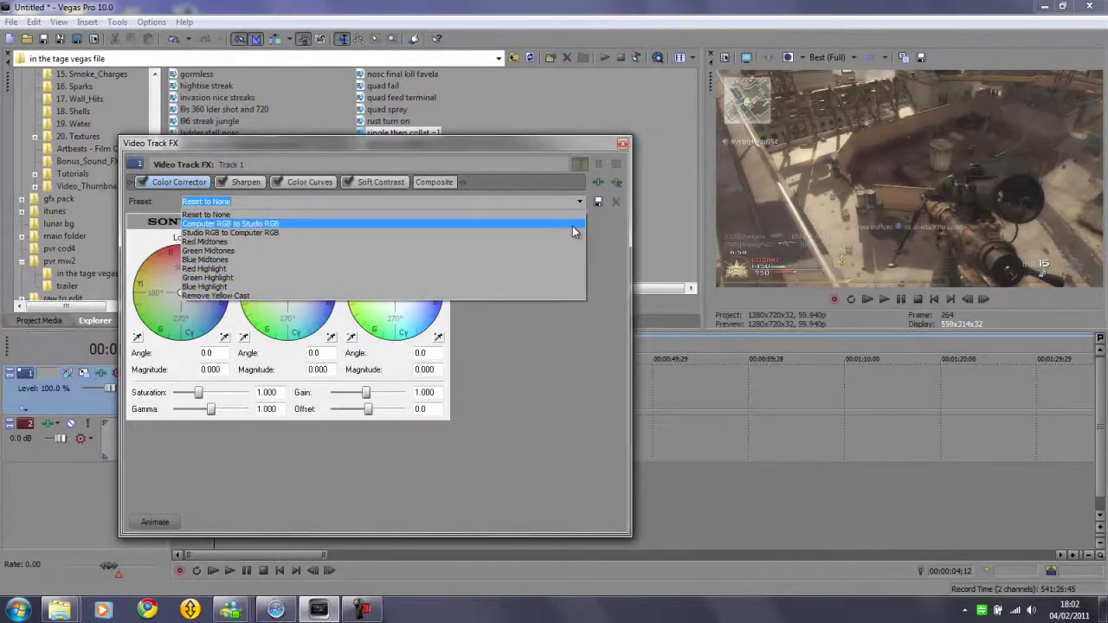
click(559, 233)
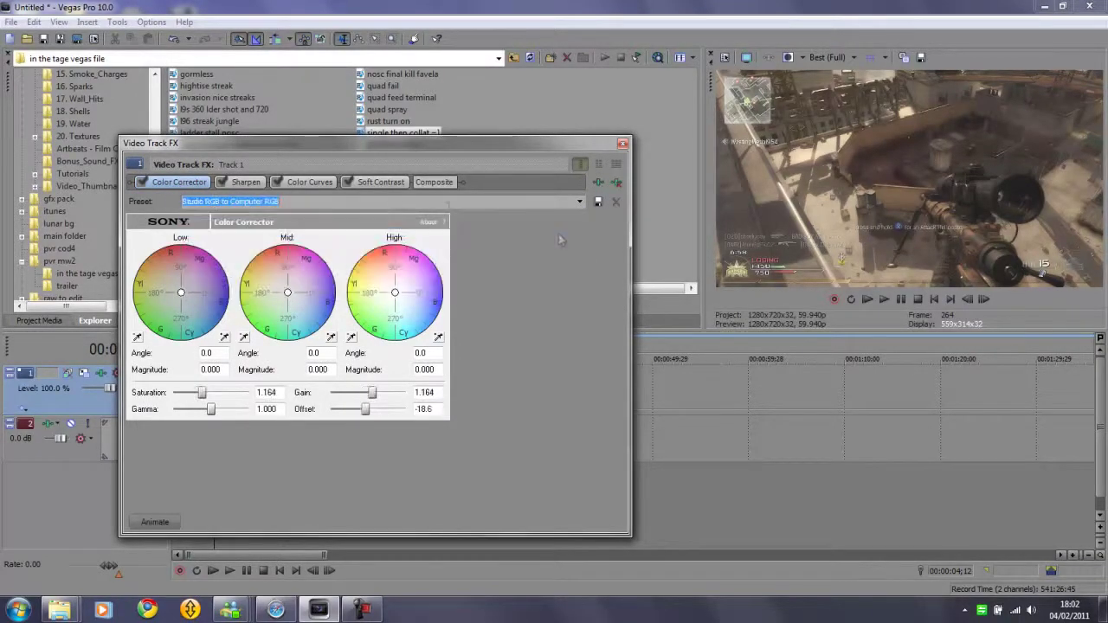
In Color Curves, select the Red channel and drag two handles into an S-curve
click(249, 183)
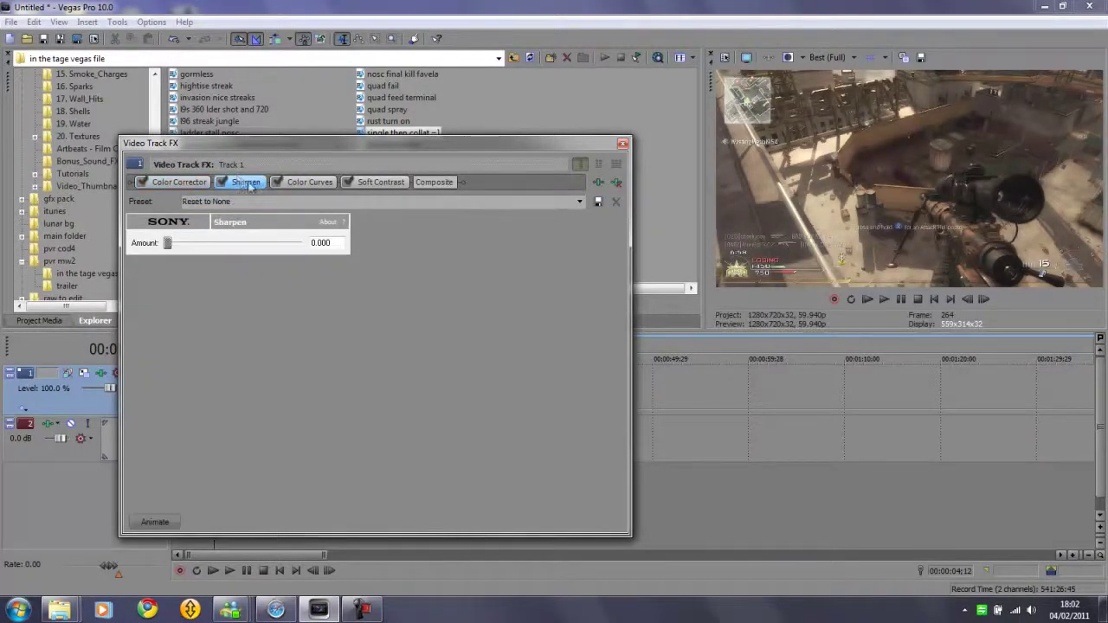
click(310, 183)
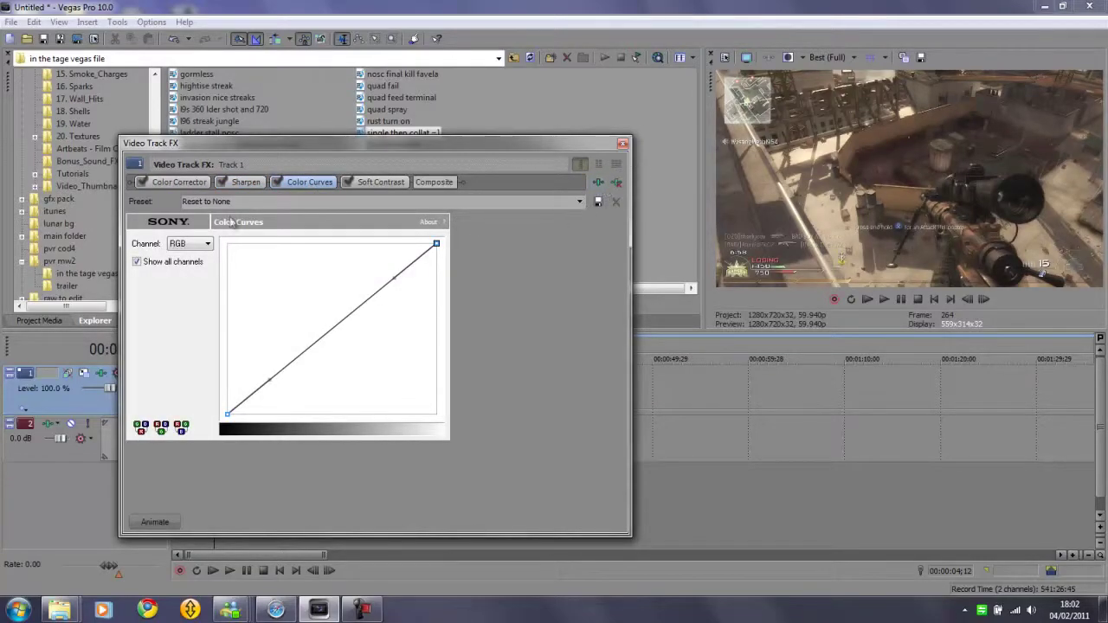
click(202, 246)
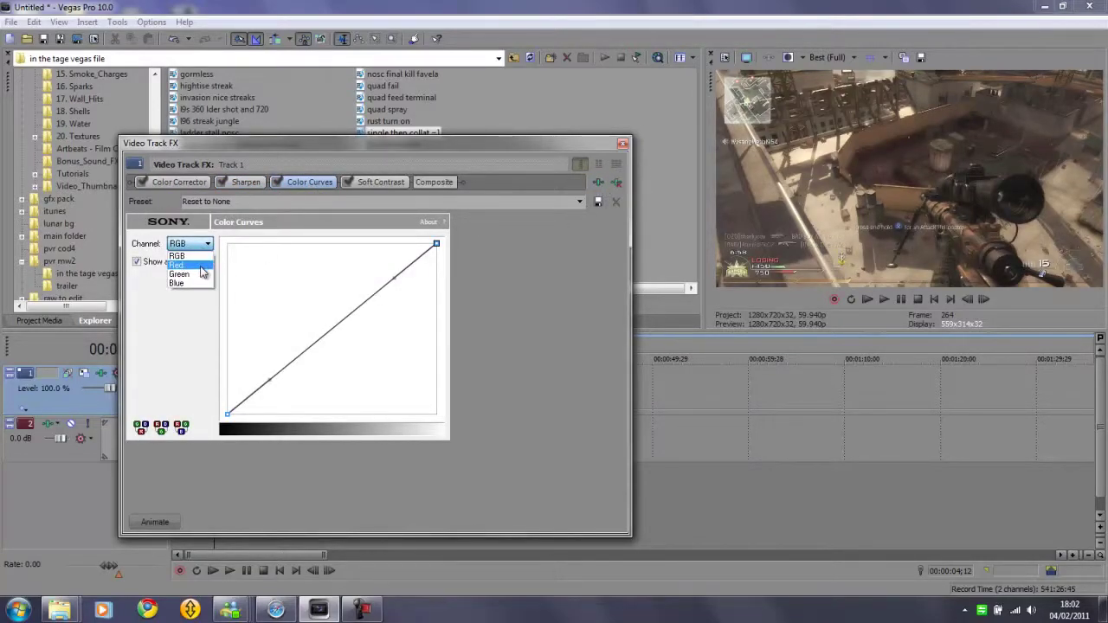
click(202, 268)
drag(393, 279, 325, 264)
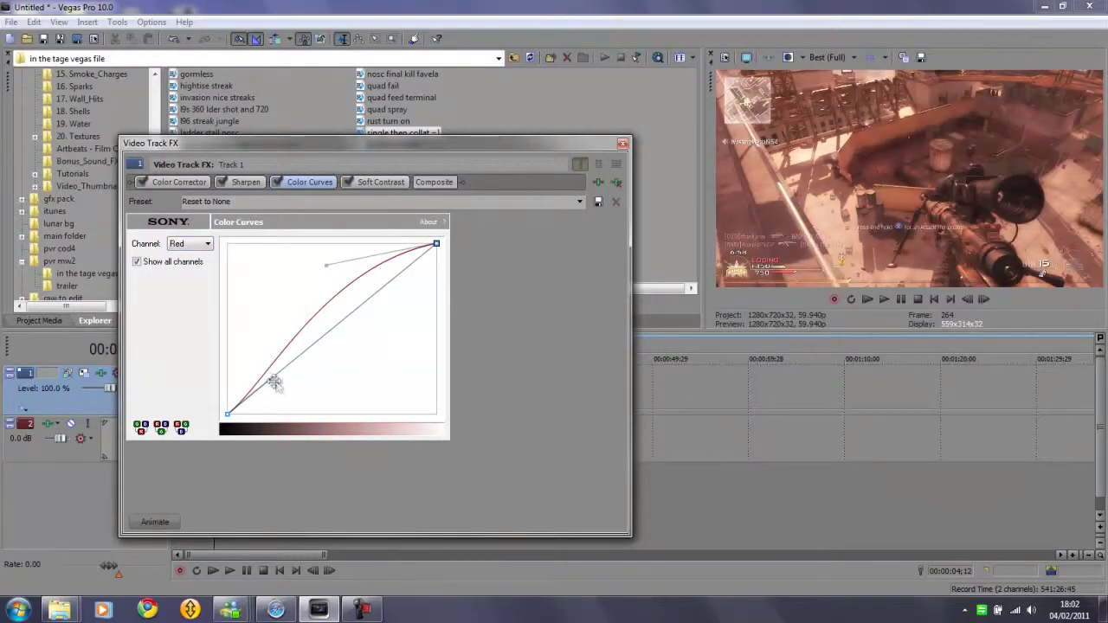
drag(274, 383, 335, 401)
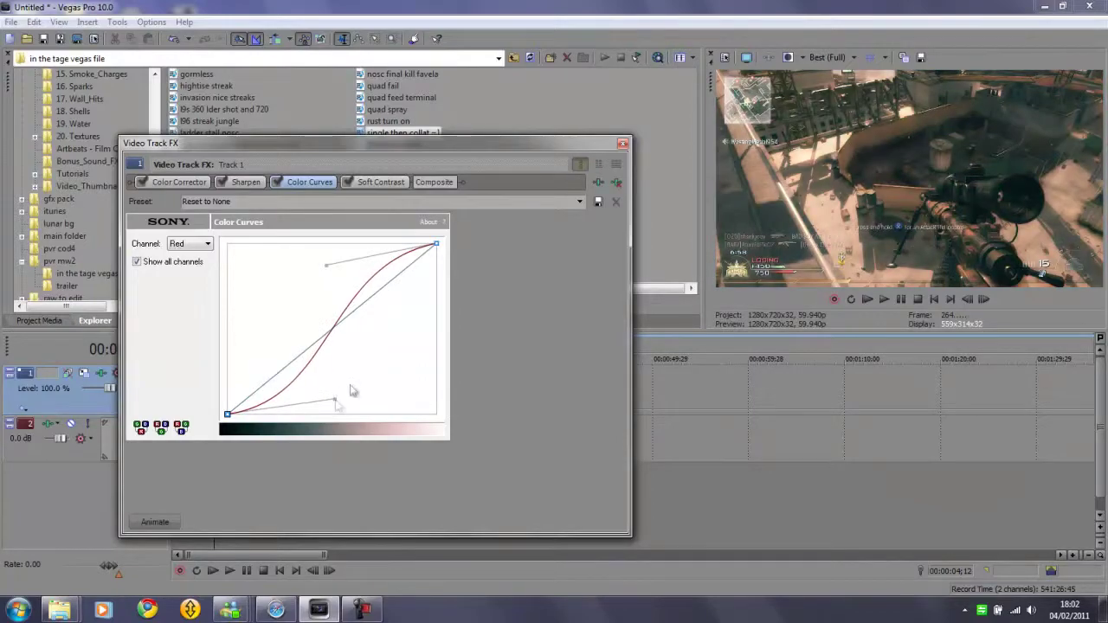
Reset the red curve to a straight line and redraw its S-curve
click(579, 201)
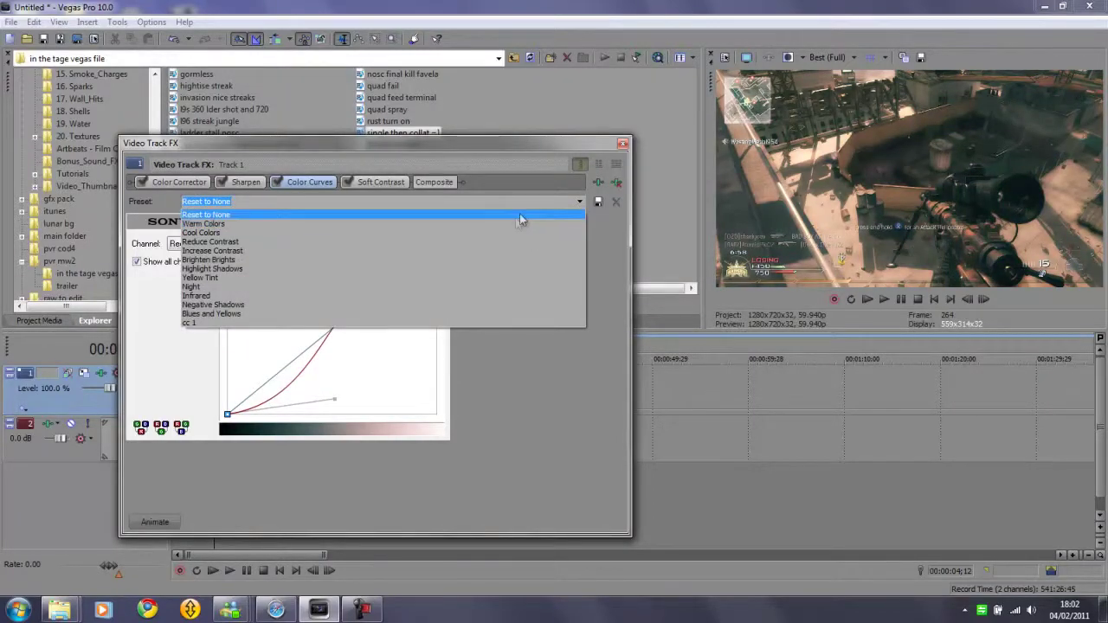
click(520, 218)
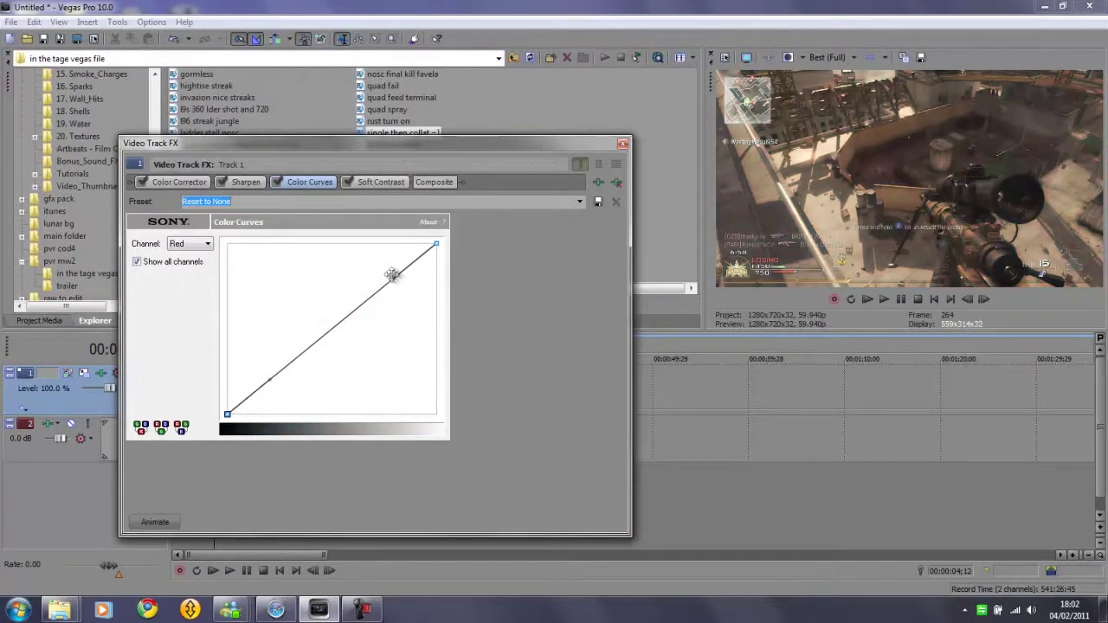
drag(390, 278, 319, 258)
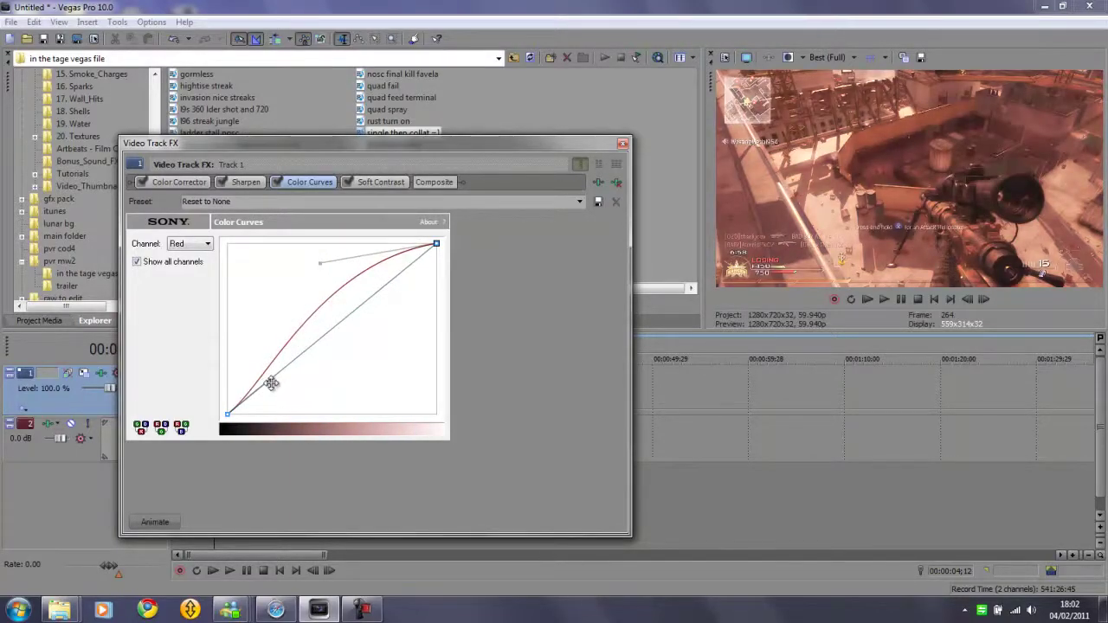
drag(272, 384, 329, 401)
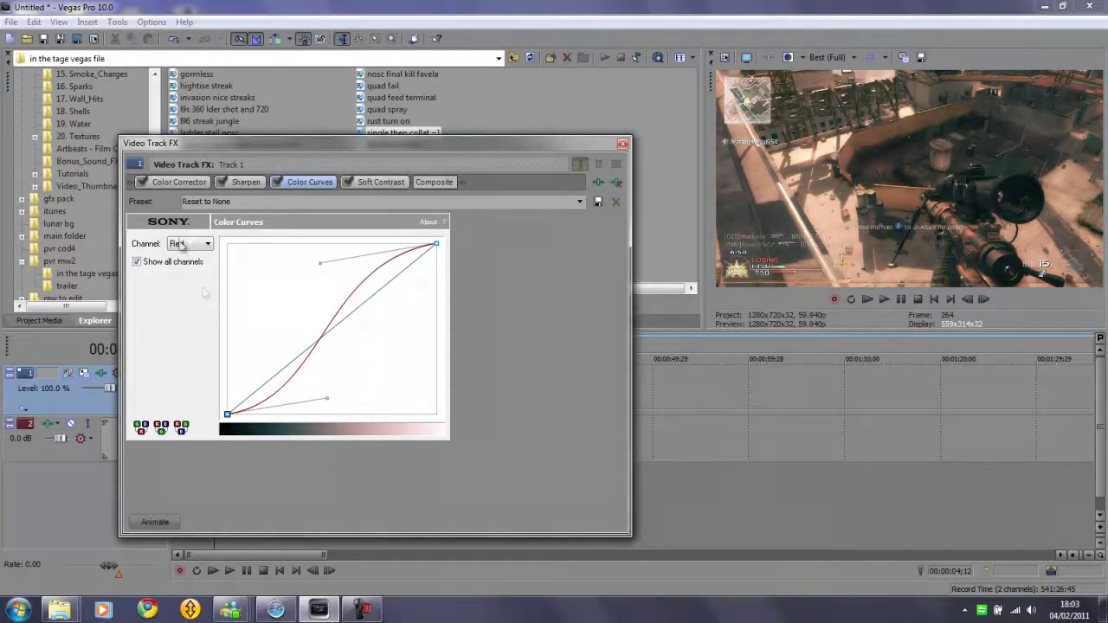
click(182, 245)
Bend the Green channel curve into an S-shape and fine-tune its top
click(185, 275)
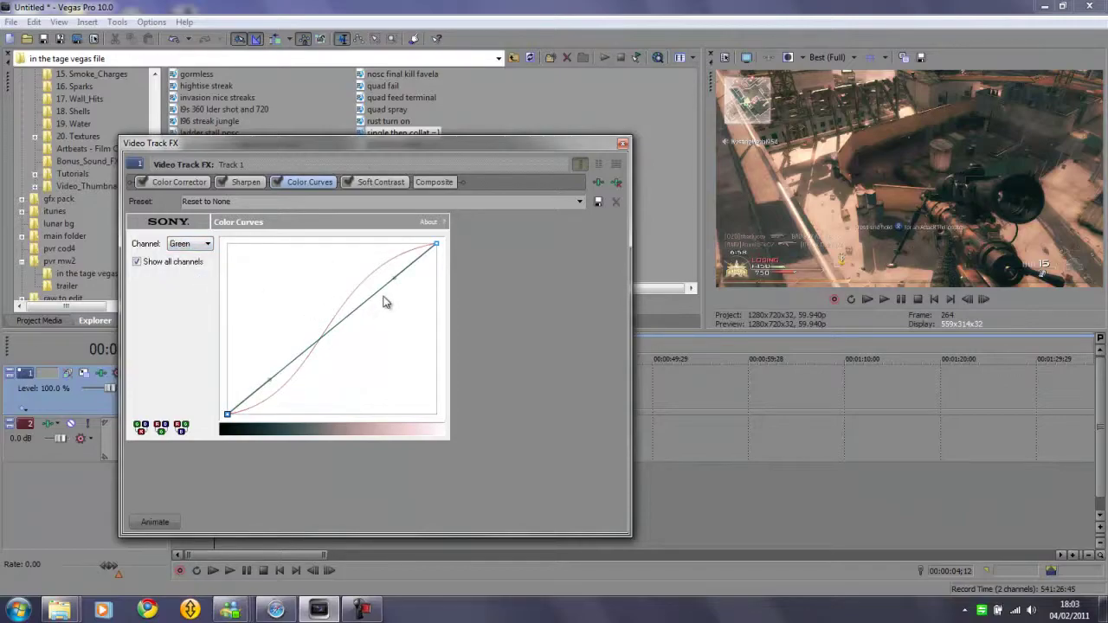
drag(395, 280, 301, 264)
drag(271, 384, 331, 403)
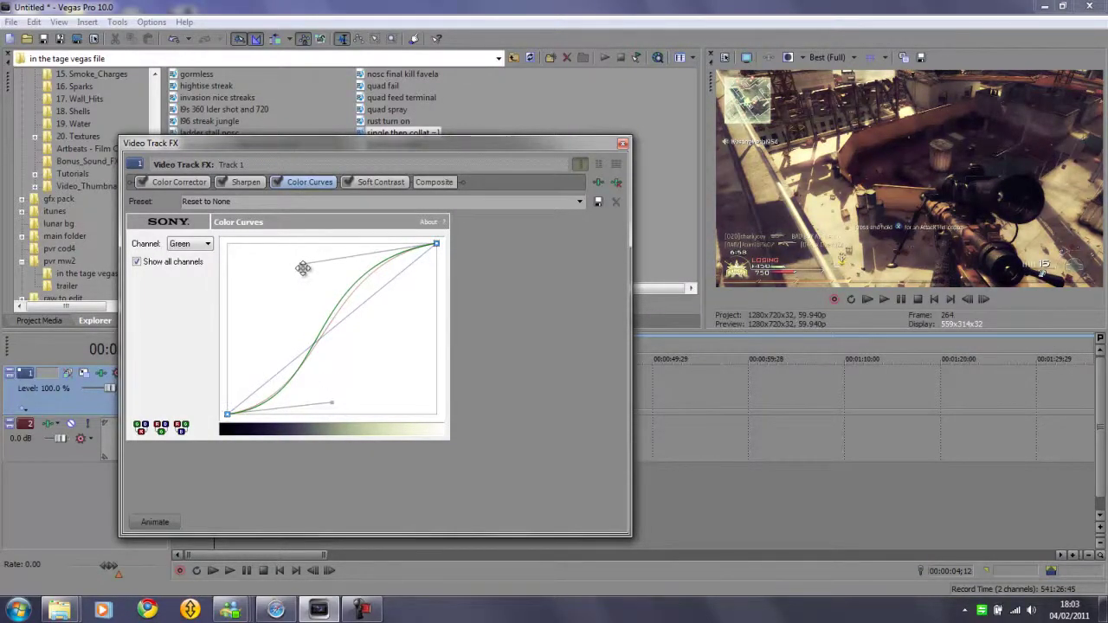
drag(302, 265, 313, 274)
Shape the Blue channel into an S-curve, flattening the top and lifting the bottom
click(177, 243)
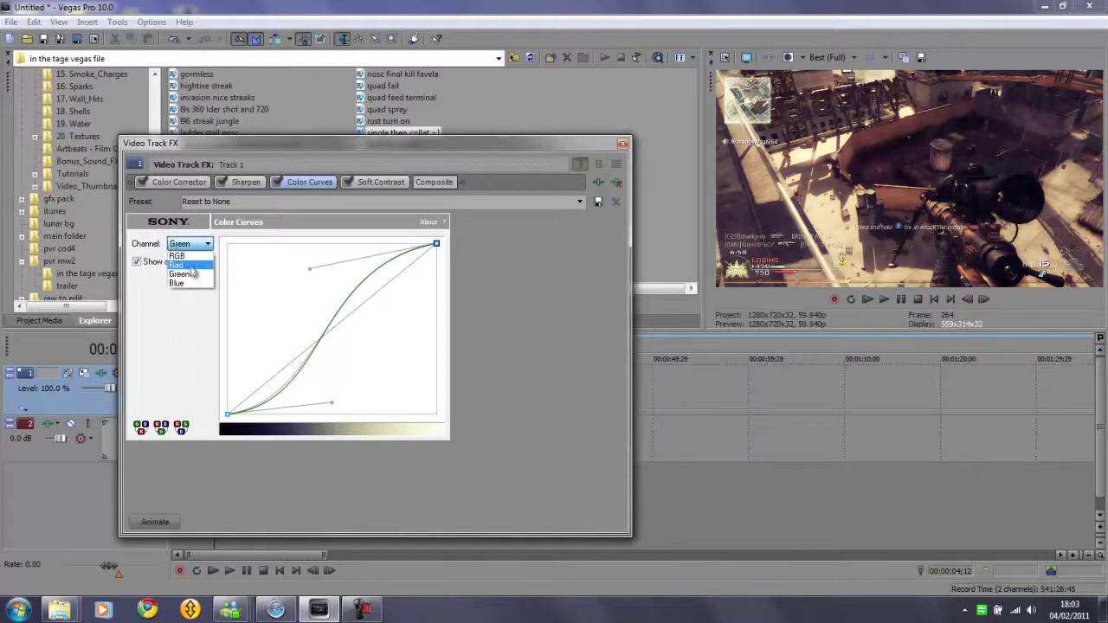
click(183, 288)
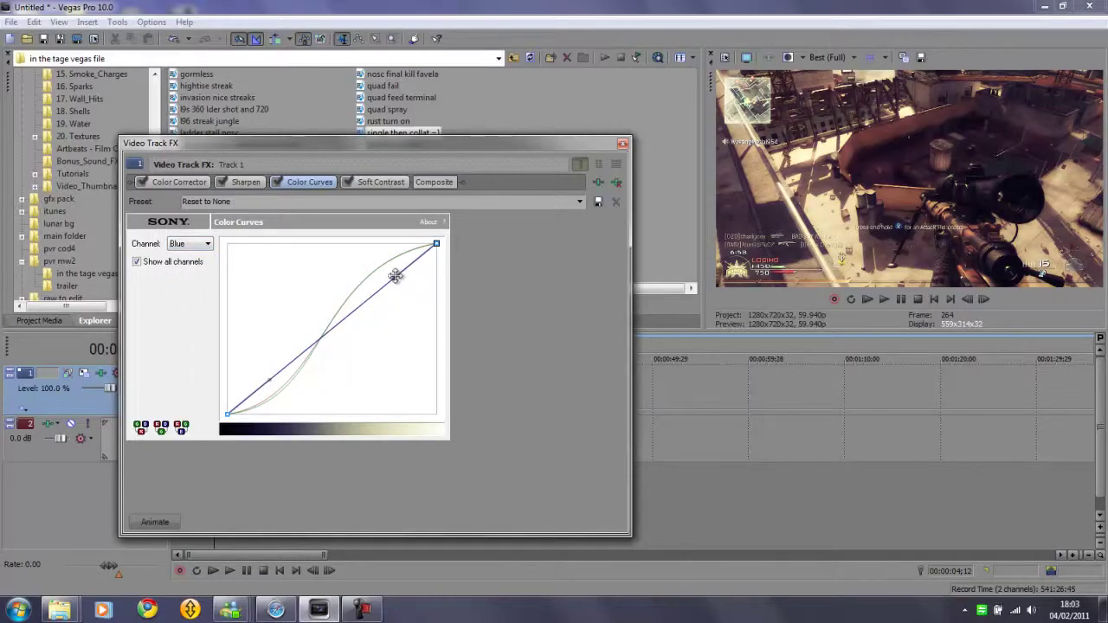
drag(395, 276, 260, 261)
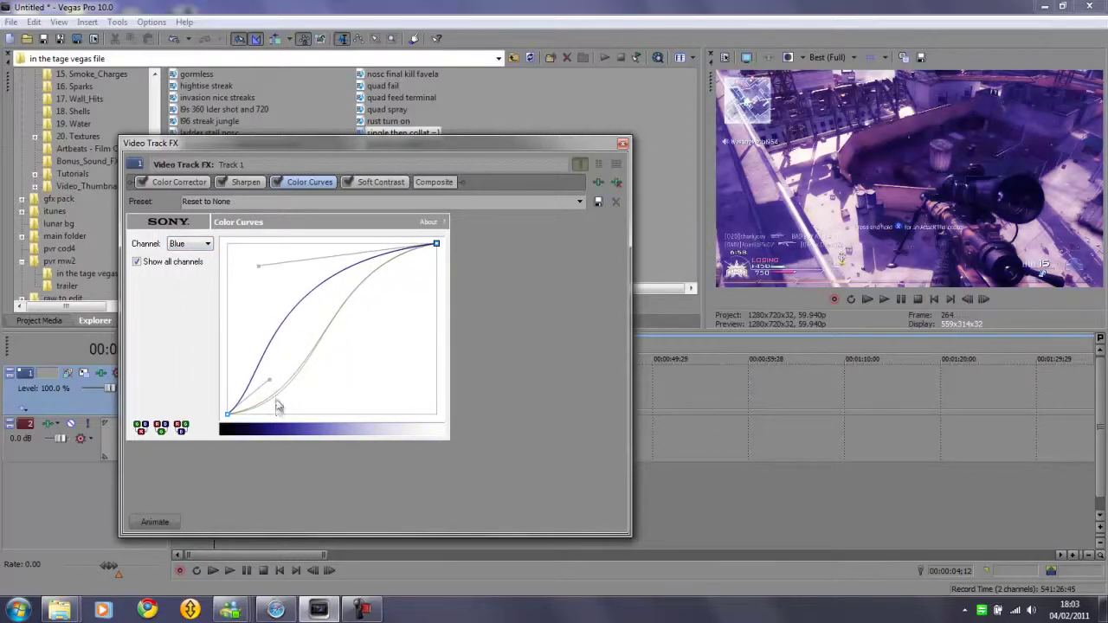
drag(272, 382, 344, 407)
drag(256, 264, 290, 285)
drag(344, 407, 341, 396)
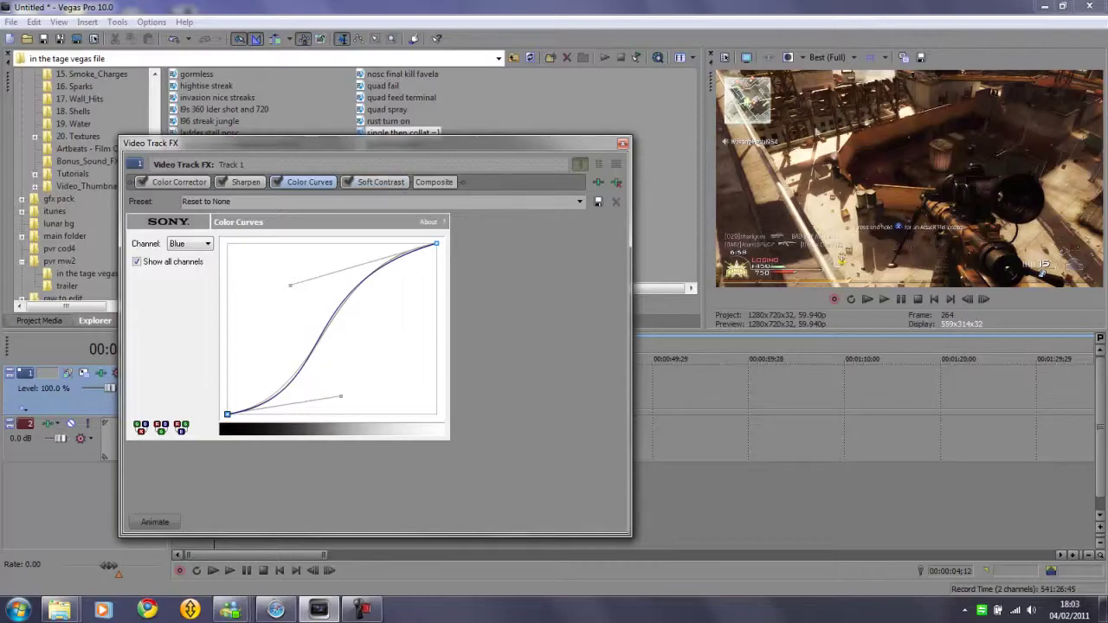
Give Soft Contrast the Warm Vignette preset and drag Stretch range down to 0.00
click(382, 184)
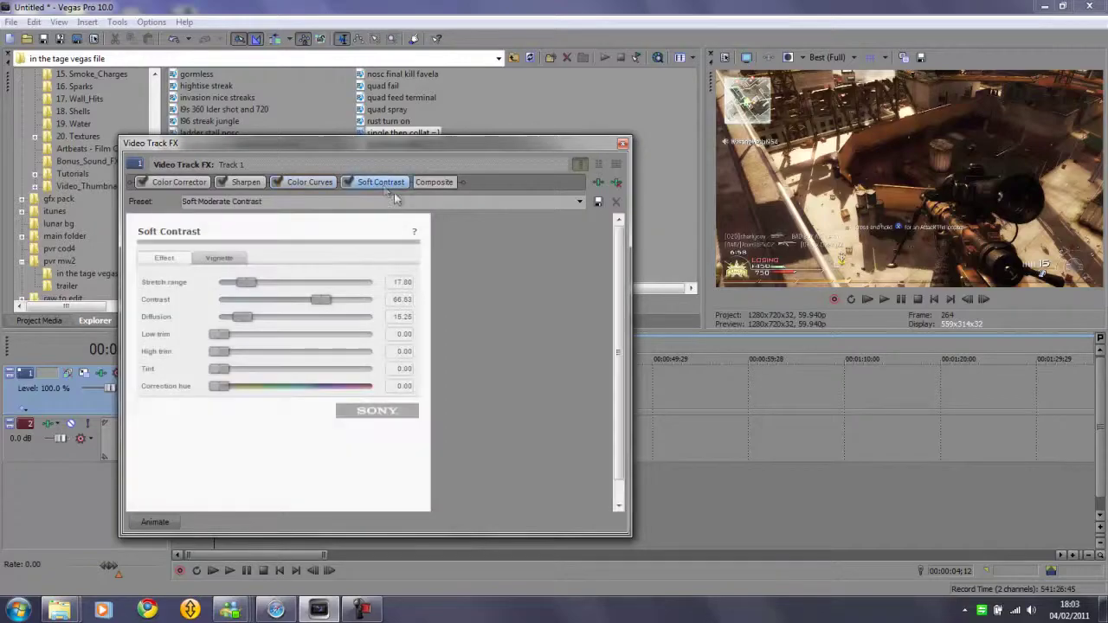
click(577, 202)
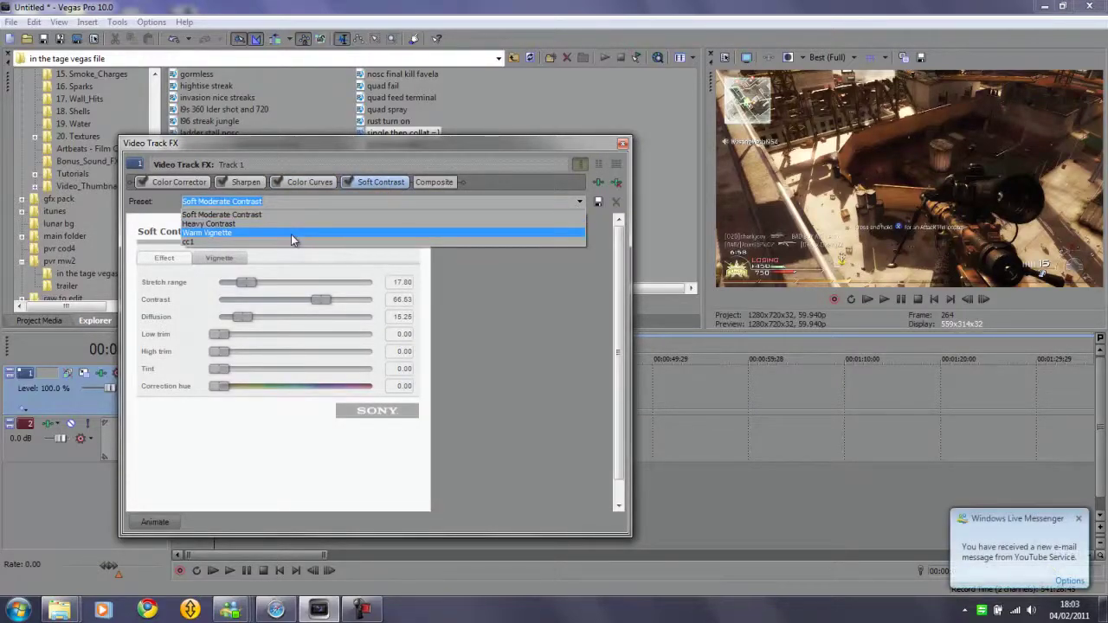
click(232, 234)
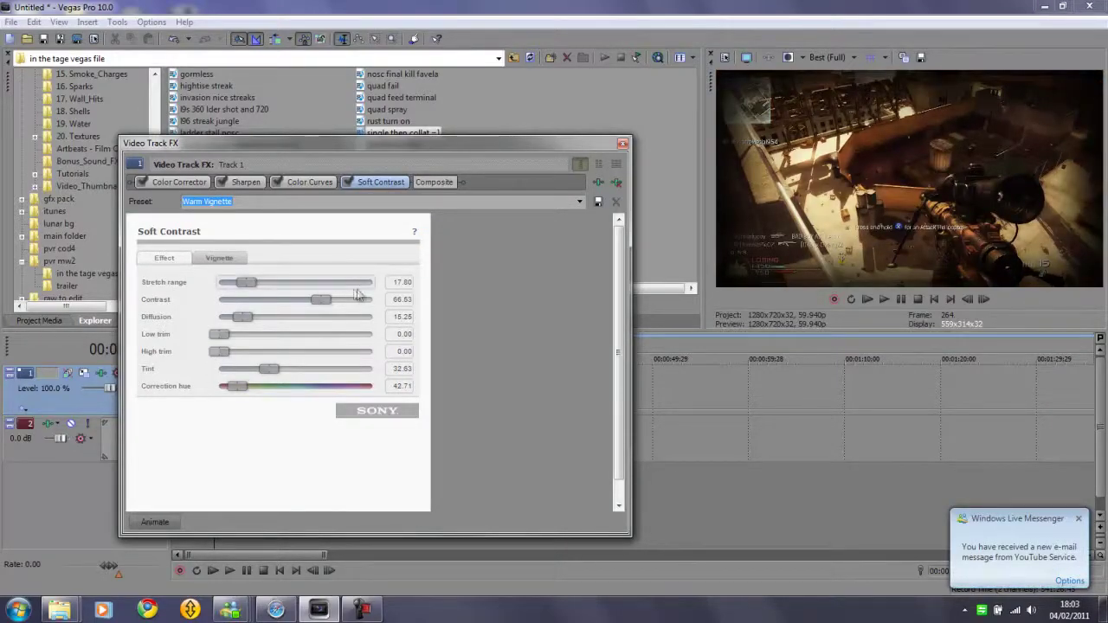
click(253, 292)
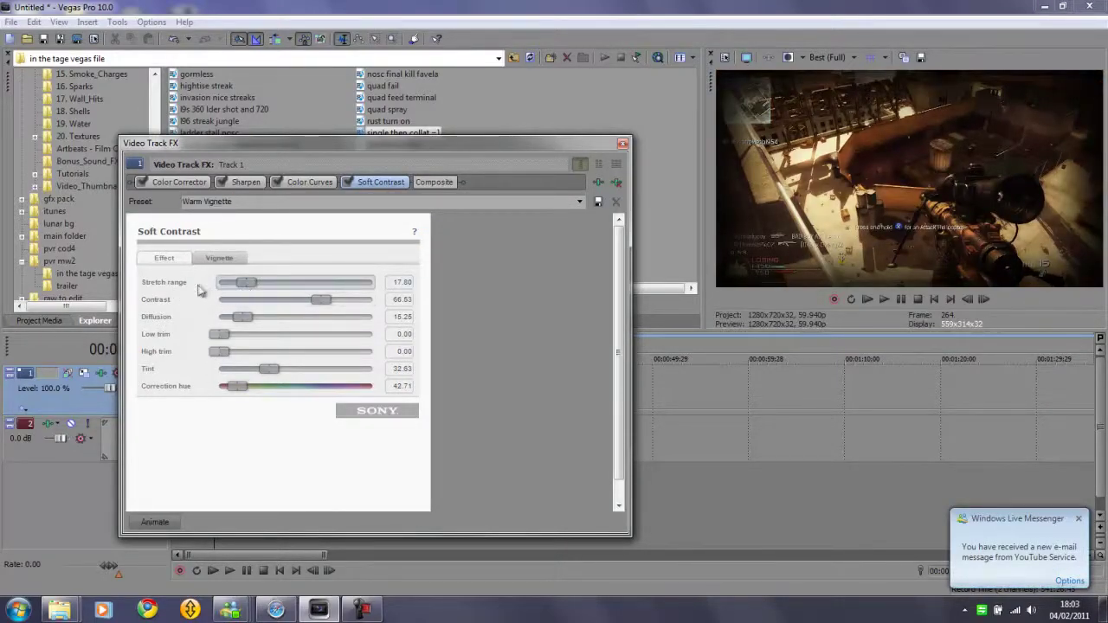
drag(246, 290, 217, 287)
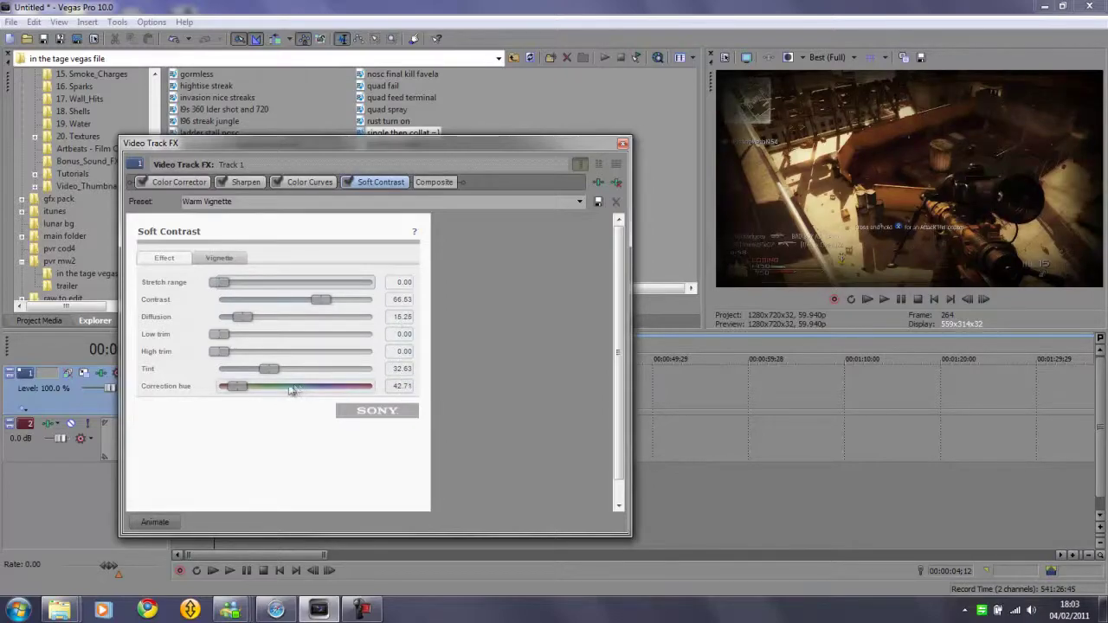
Set vignette Strength to 37.91 and Width to 95.92, then close the Video Track FX dialog
click(219, 258)
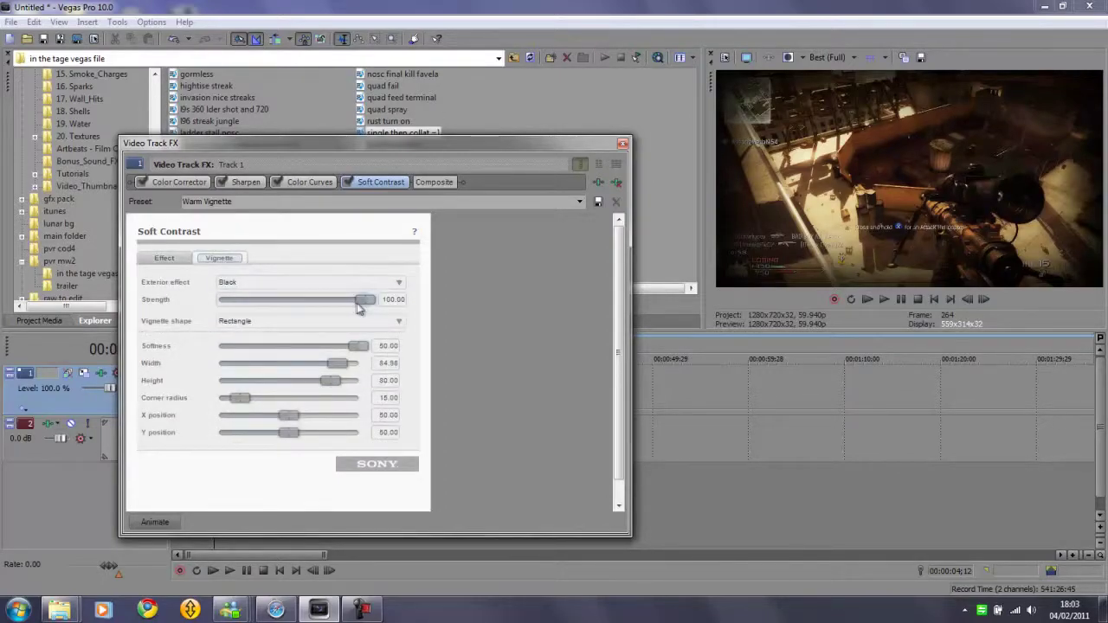
click(394, 301)
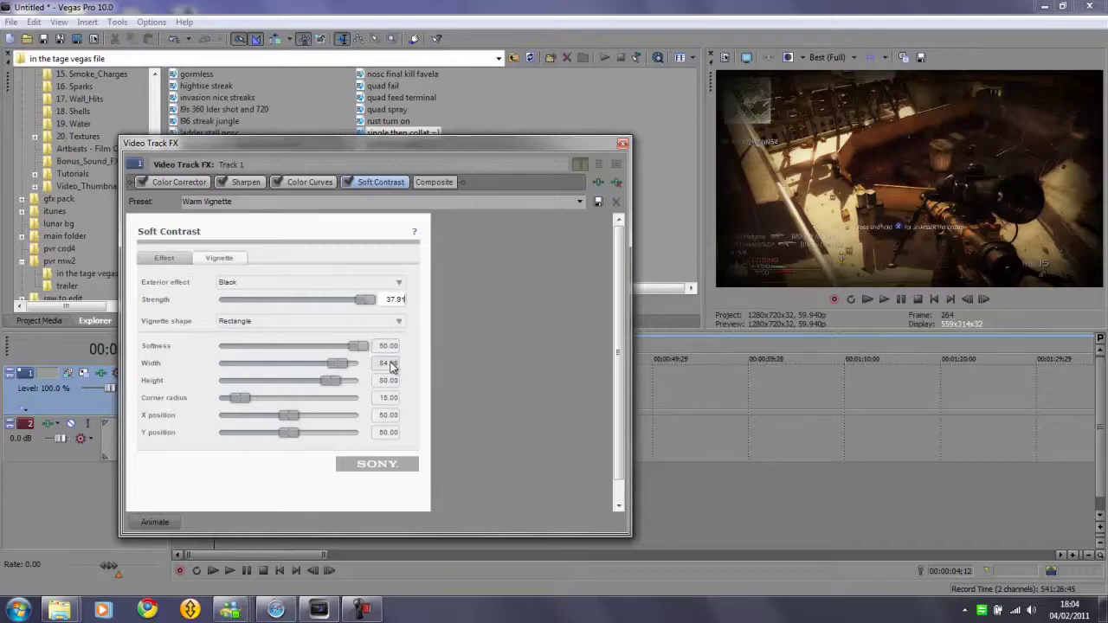
click(388, 363)
key(BackSpace)
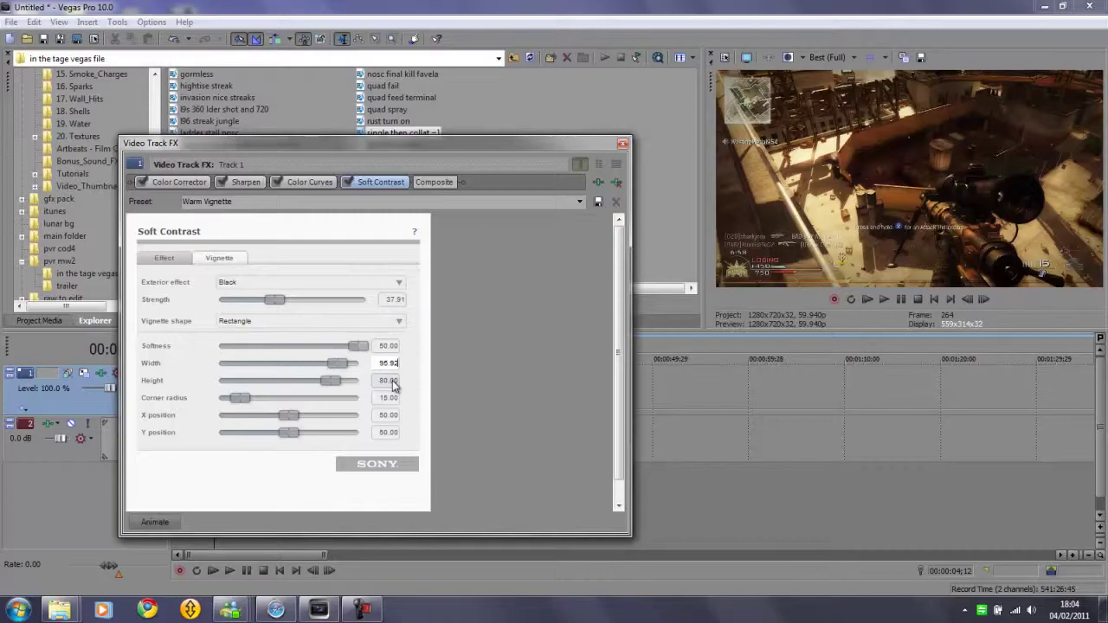
click(452, 374)
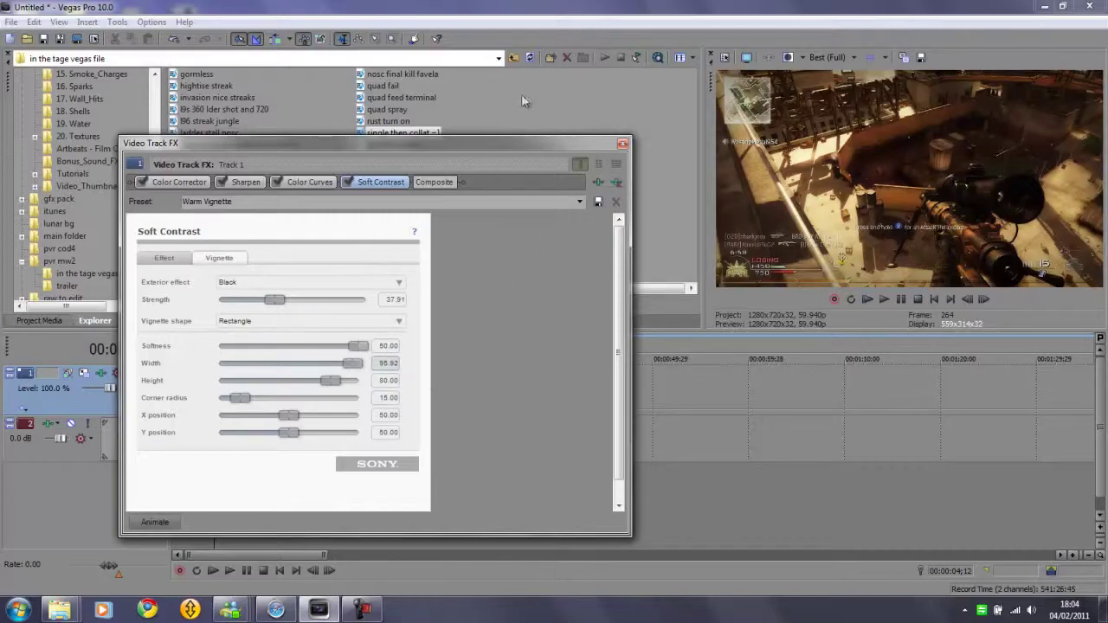
click(623, 144)
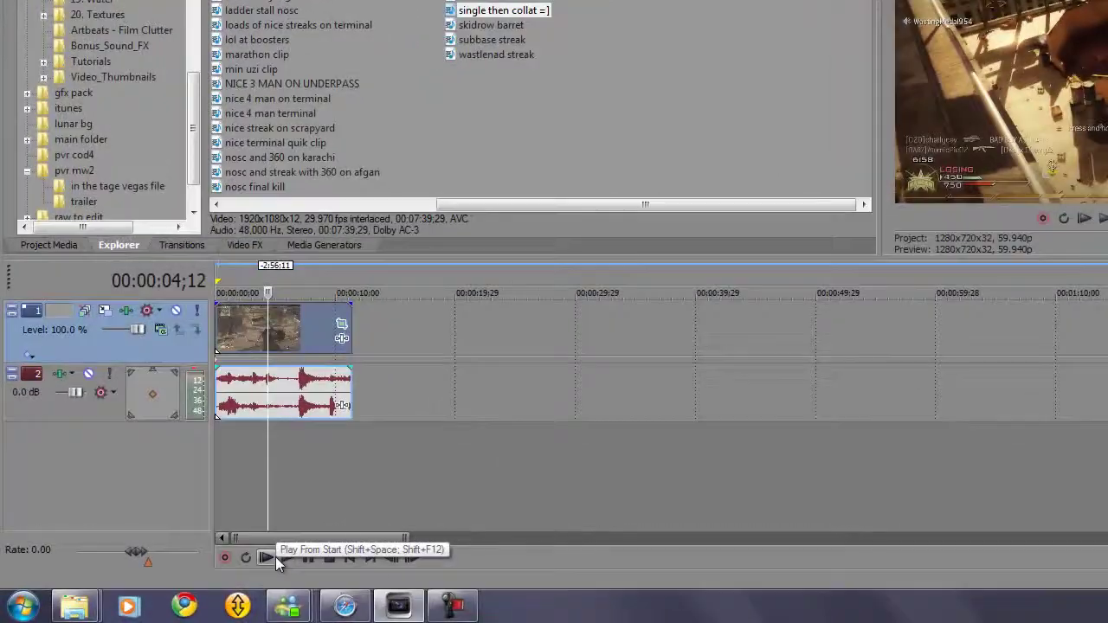
mouse_move(448, 610)
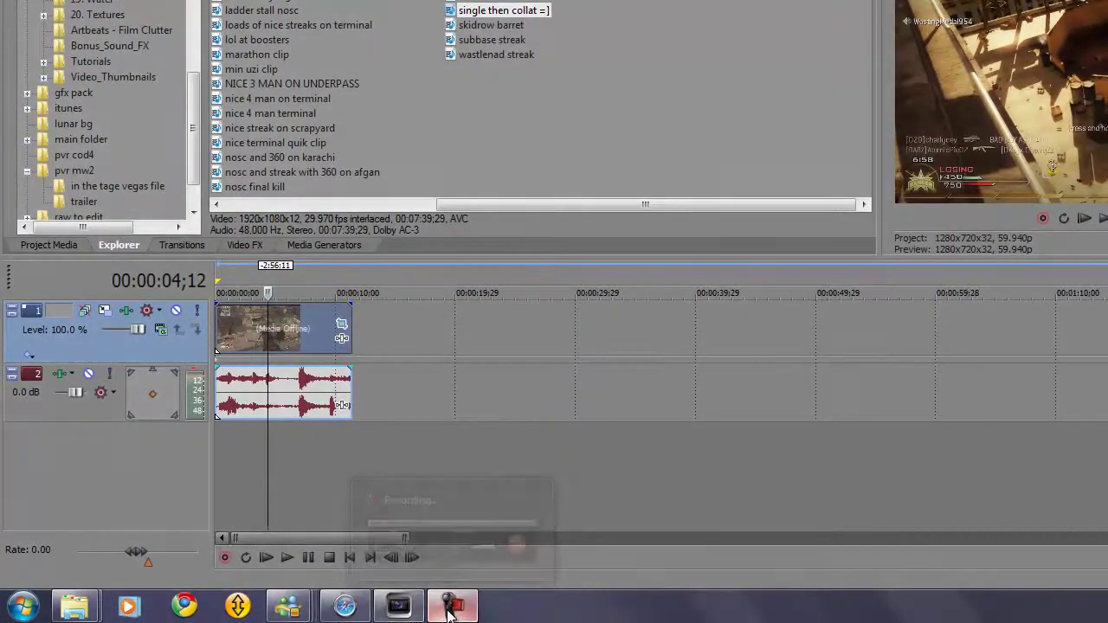